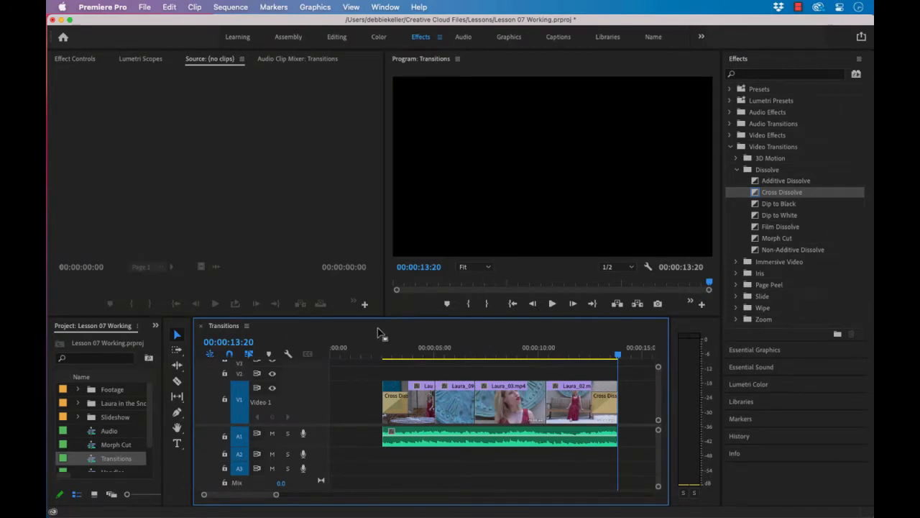
Step: Apply the Dip to White transition centred on the cut between Laura_10.mp4 and Laura_09.mp4
key(Up)
key(Up)
key(Up)
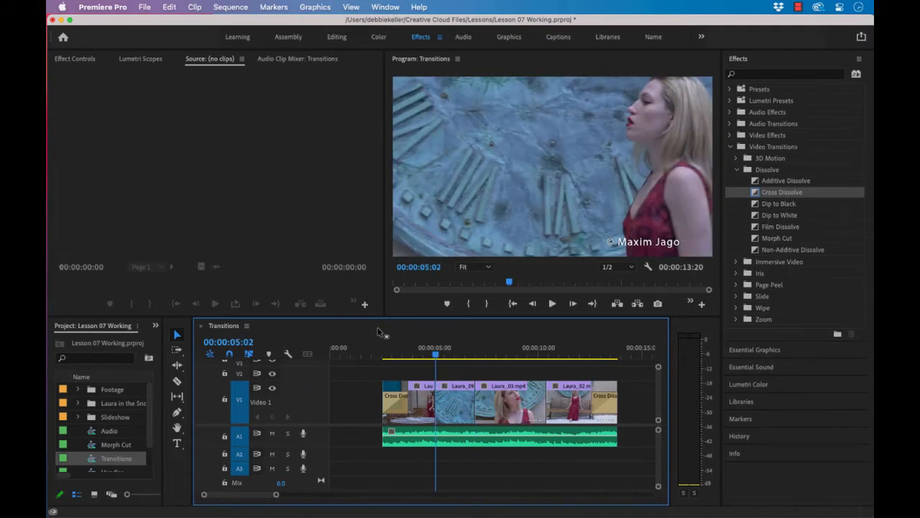
key(equal)
key(equal)
key(equal)
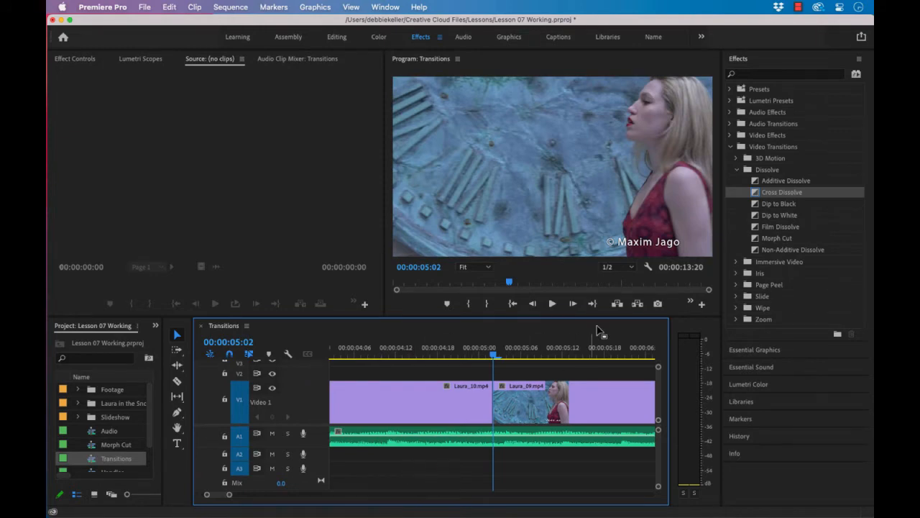
drag(756, 219, 495, 394)
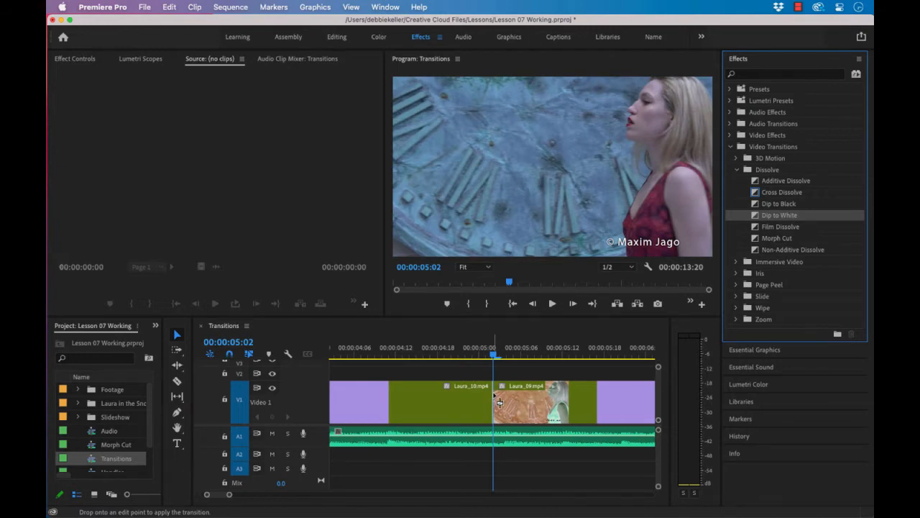
drag(499, 402, 494, 402)
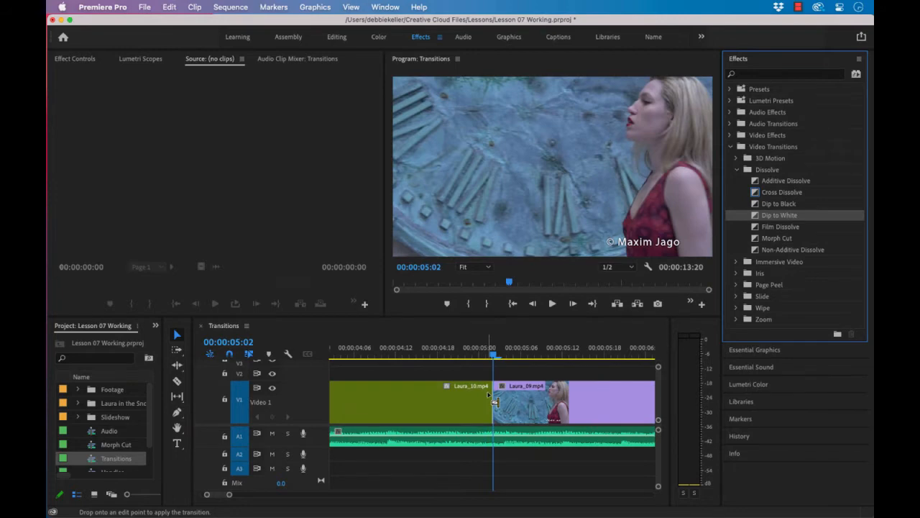
drag(495, 402, 500, 404)
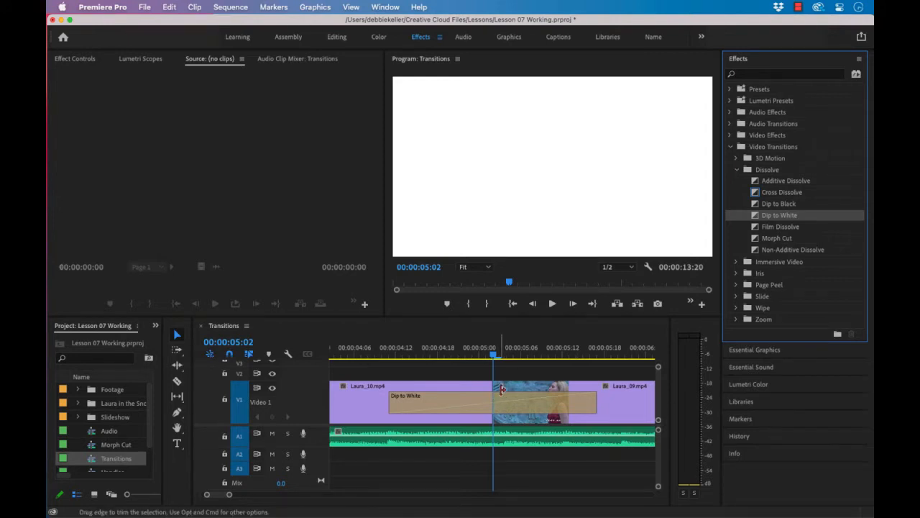
Step: Apply the Push transition from the Slide group to the cut between Laura_09.mp4 and Laura_03.mp4 and play it back
click(738, 297)
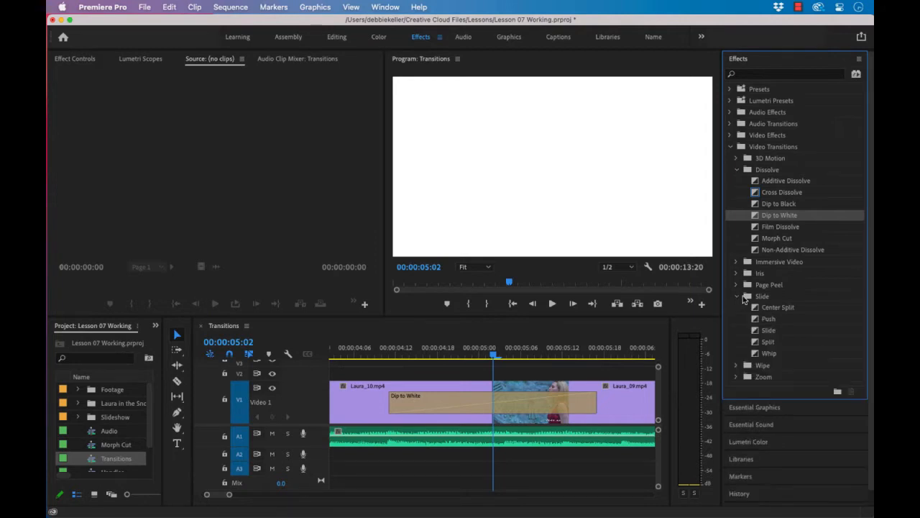
click(591, 376)
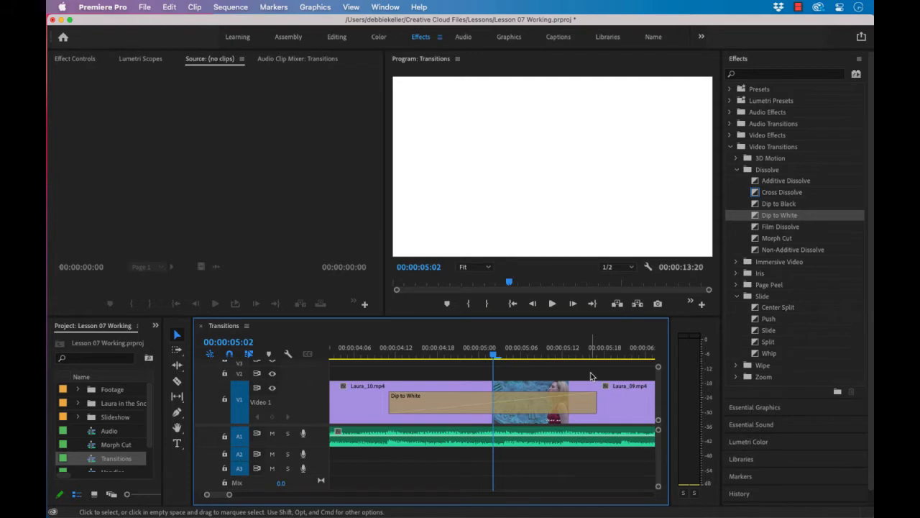
key(Down)
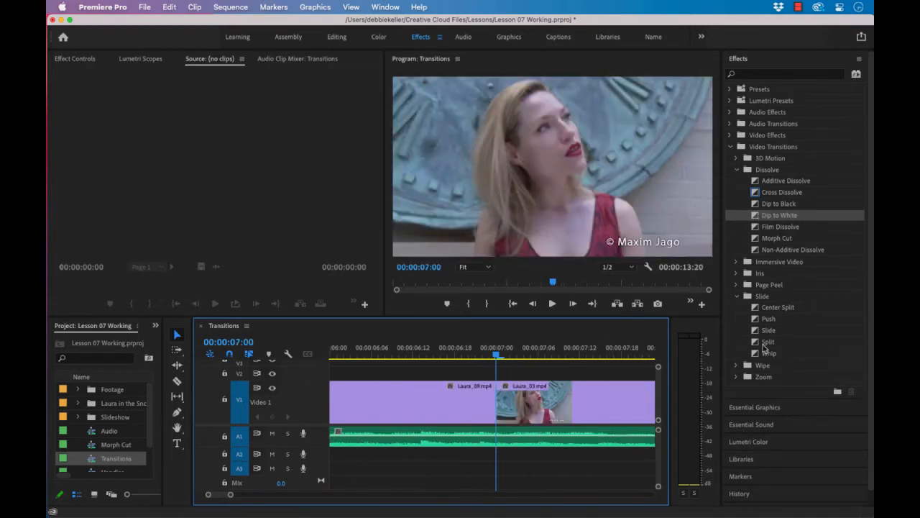
drag(768, 318, 496, 417)
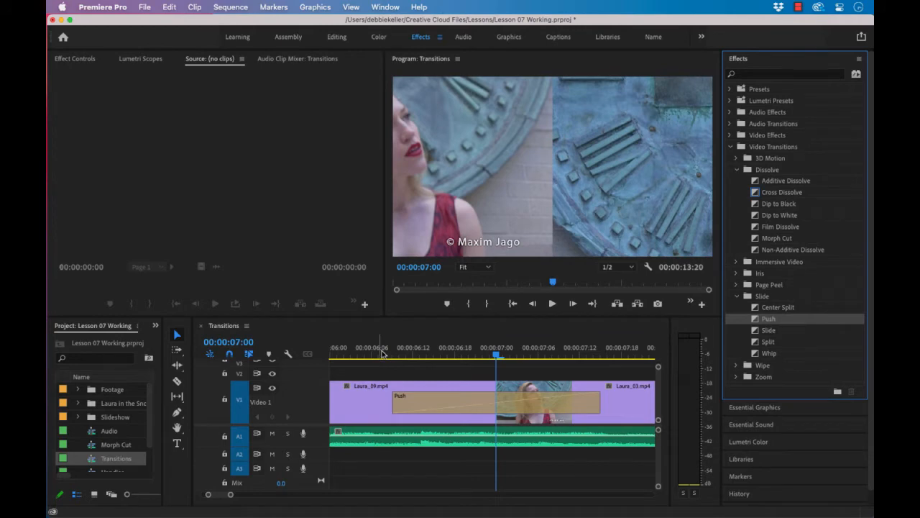
key(space)
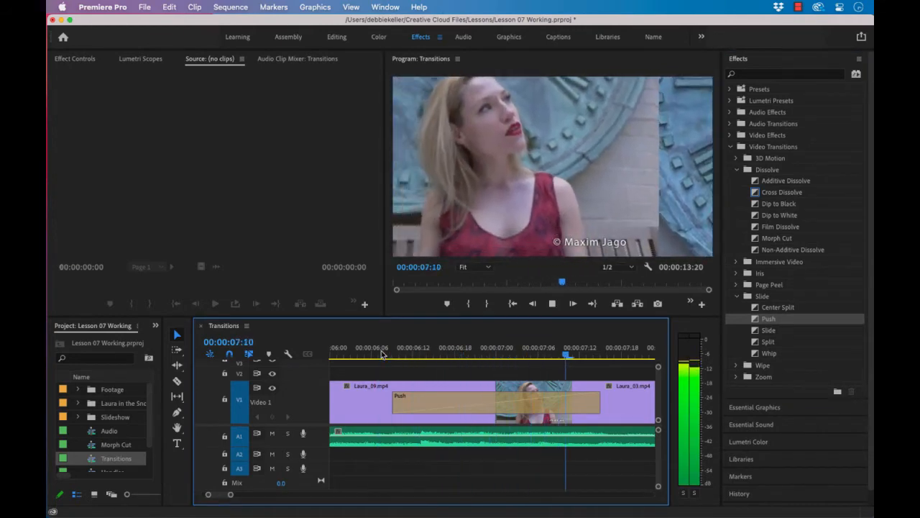
key(space)
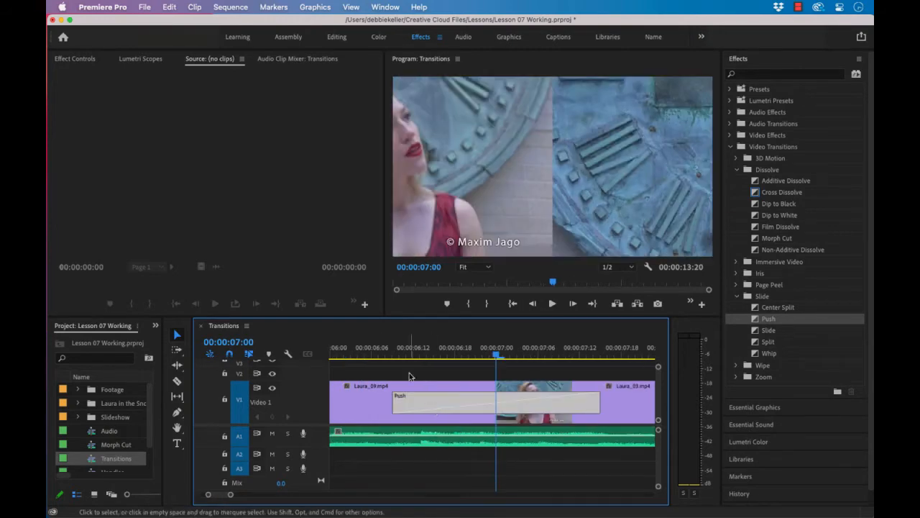
Step: Reverse the Push transition's direction to run from east to west and scrub through it to check the movement
click(76, 61)
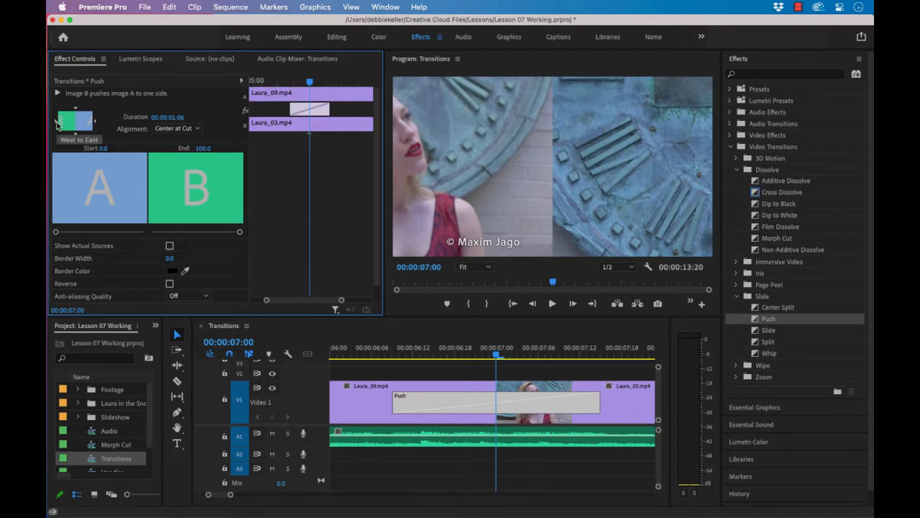
click(95, 125)
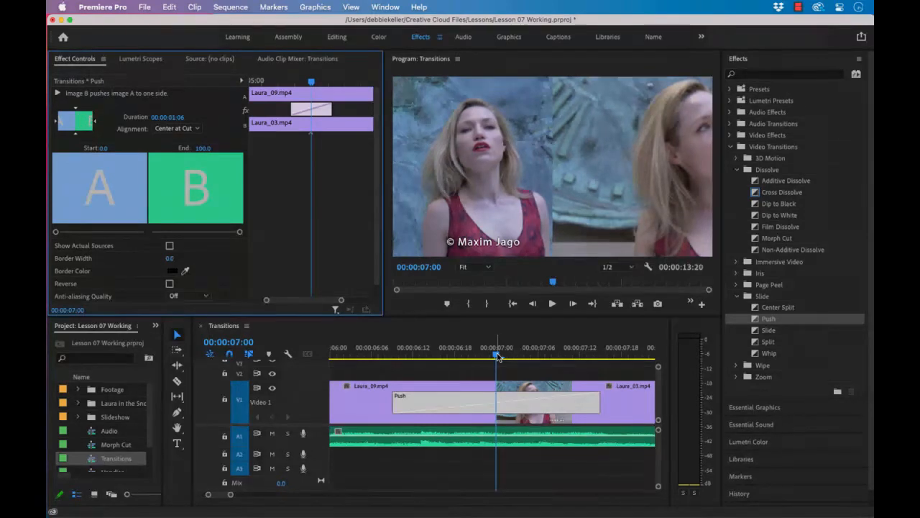
drag(498, 356, 620, 361)
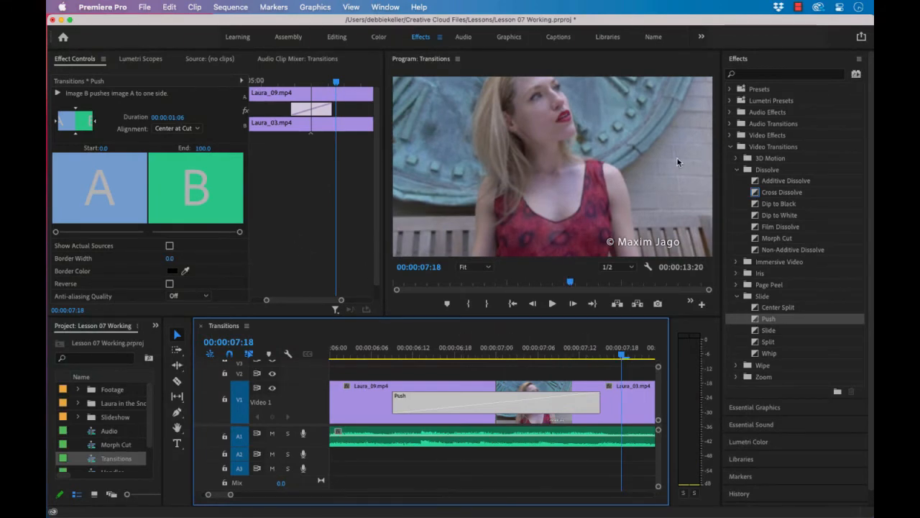
Step: Apply the Flip Over transition to the cut between Laura_03.mp4 and Laura_02.mp4 and play the sequence from the start
click(737, 159)
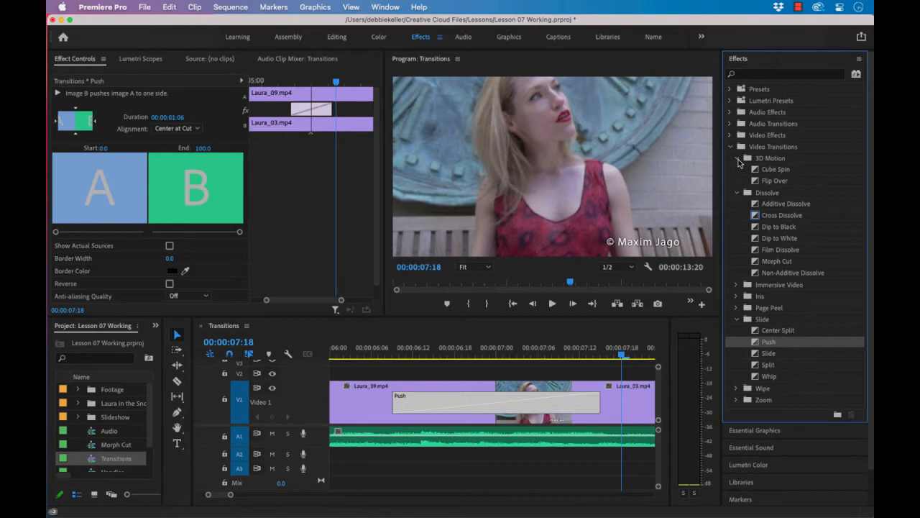
click(586, 336)
key(Down)
key(Down)
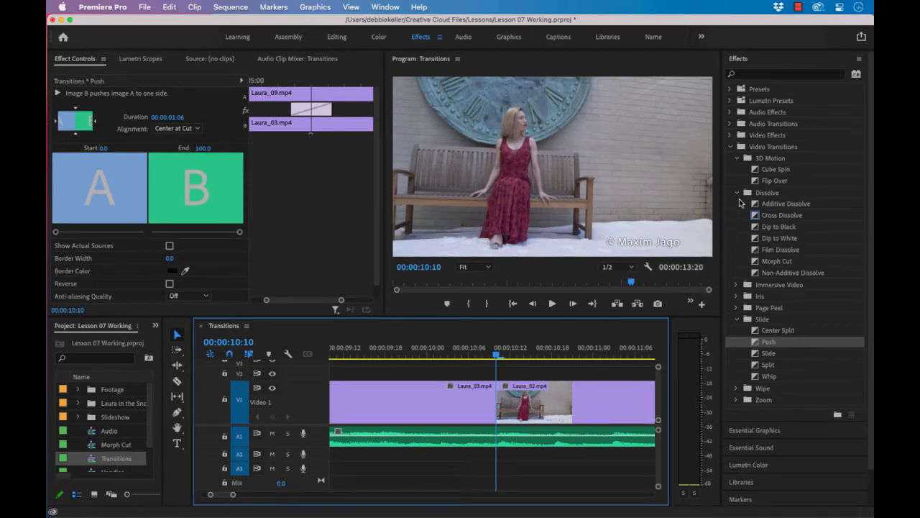
drag(761, 181, 501, 397)
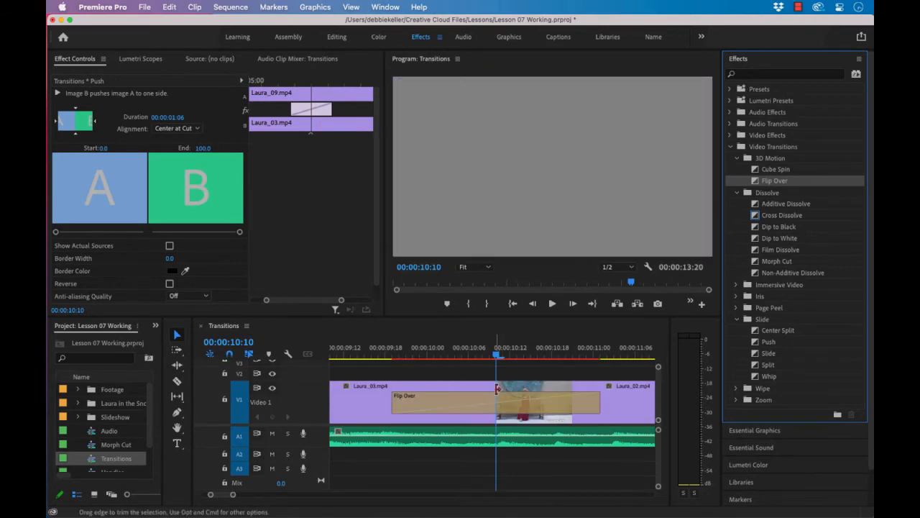
click(373, 354)
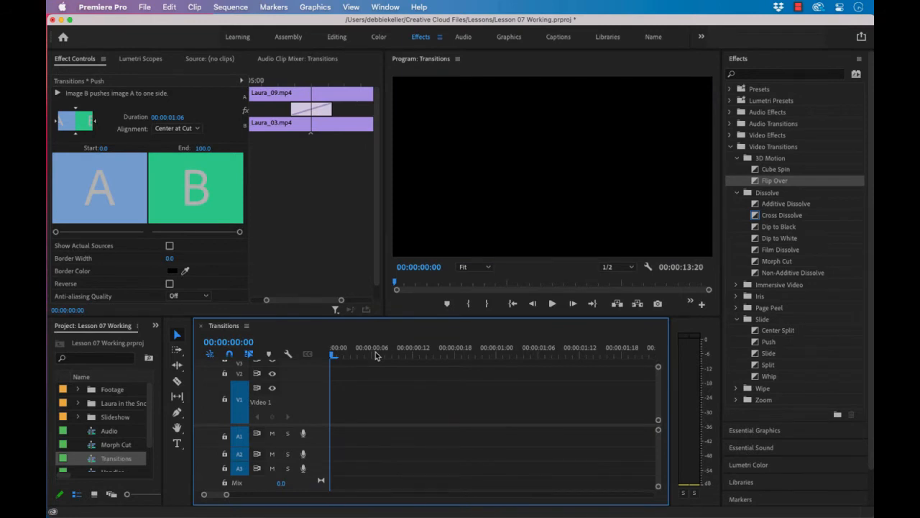
key(space)
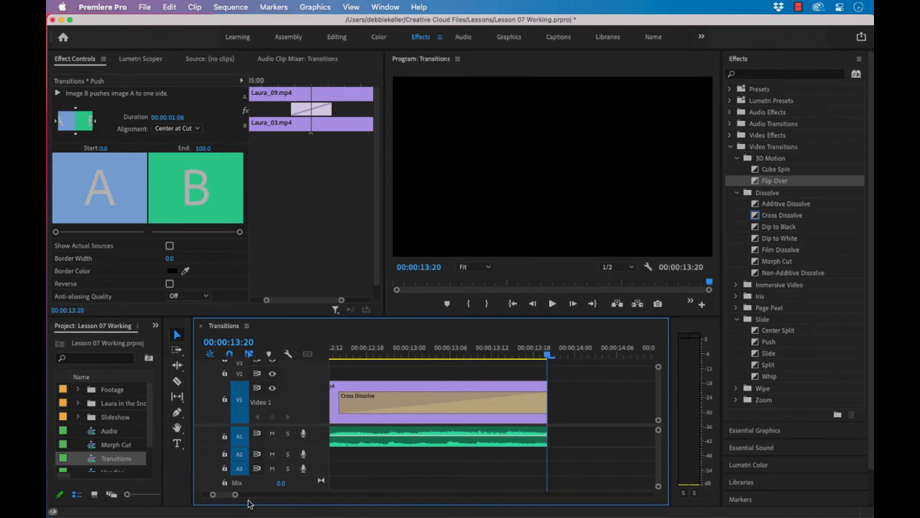
Step: Replace the Push transition between Laura_09.mp4 and Laura_03.mp4 with the Split transition
drag(236, 495, 264, 495)
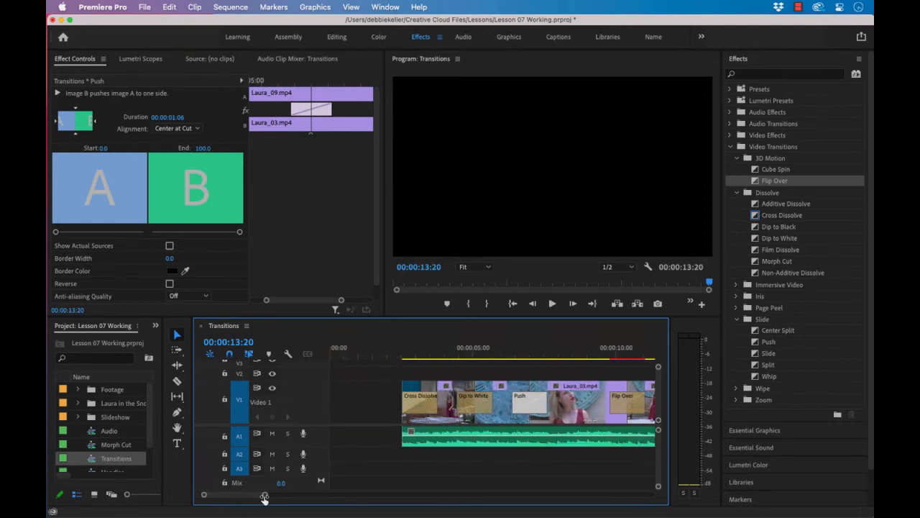
scroll(252, 498, left, 3)
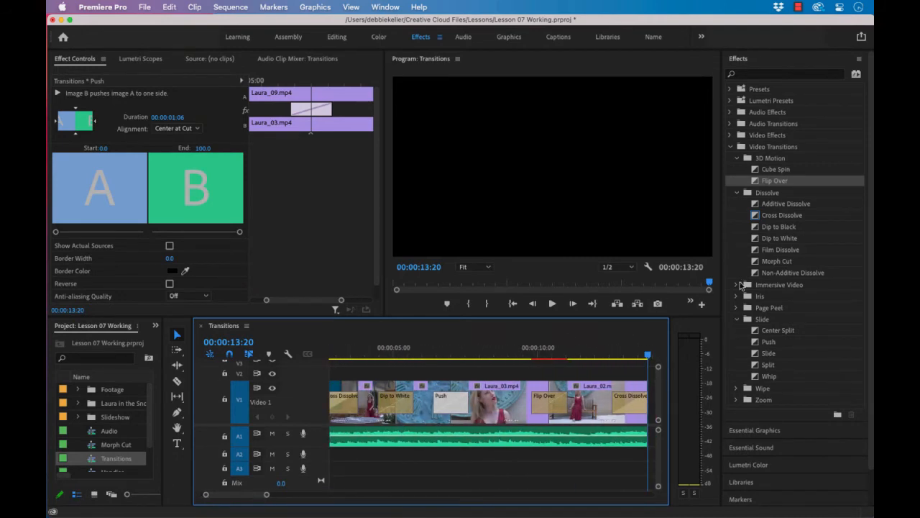
click(759, 364)
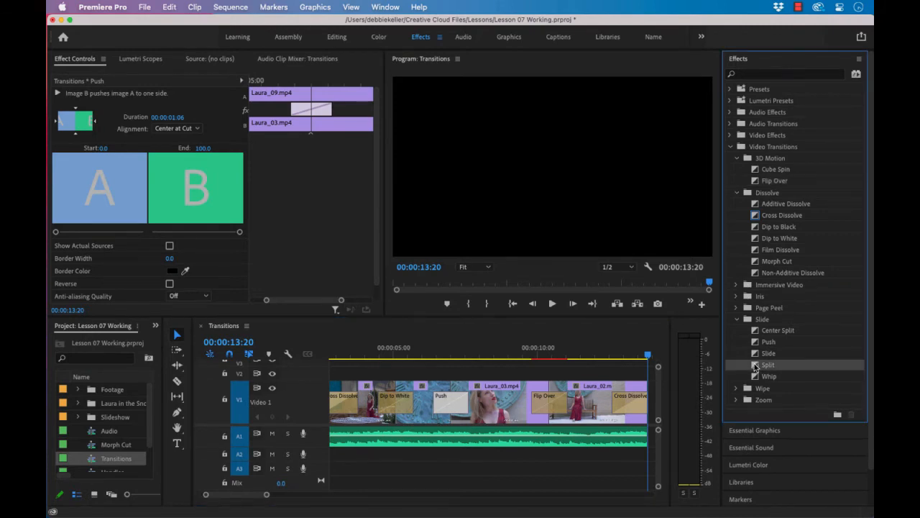
drag(755, 366, 461, 405)
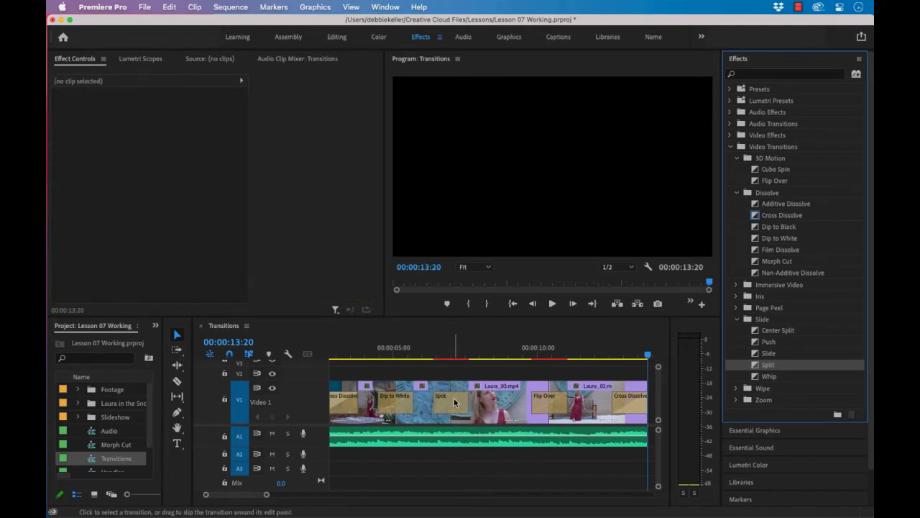
Step: Set the Split transition's border width to 7.0 and its anti-aliasing quality to Medium
click(454, 403)
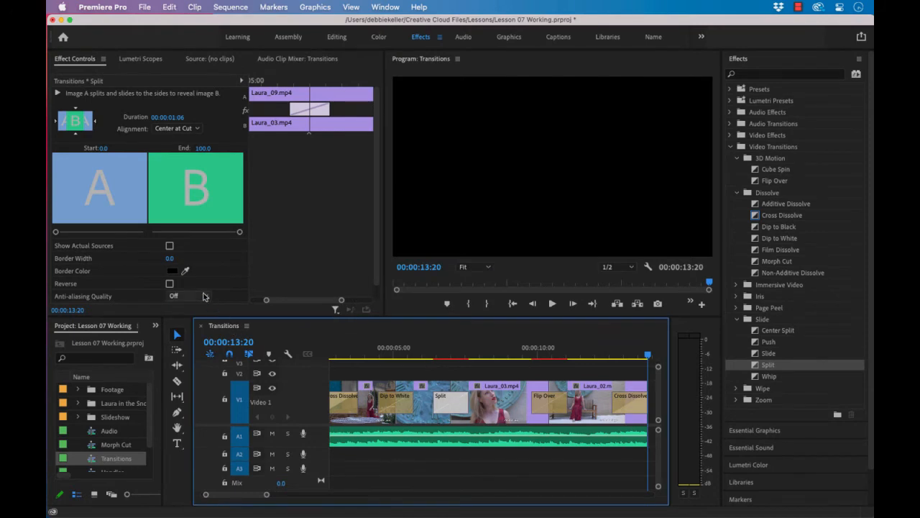
click(169, 260)
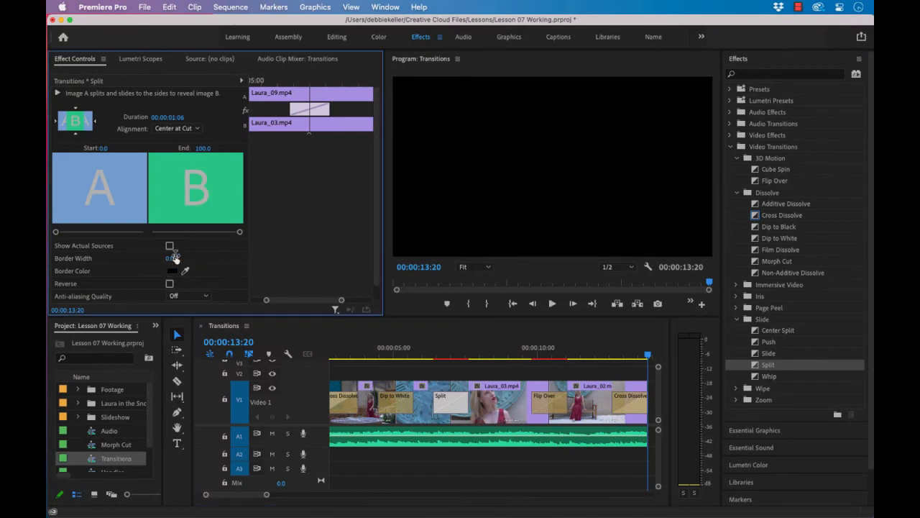
text(7.0)
key(Return)
click(189, 296)
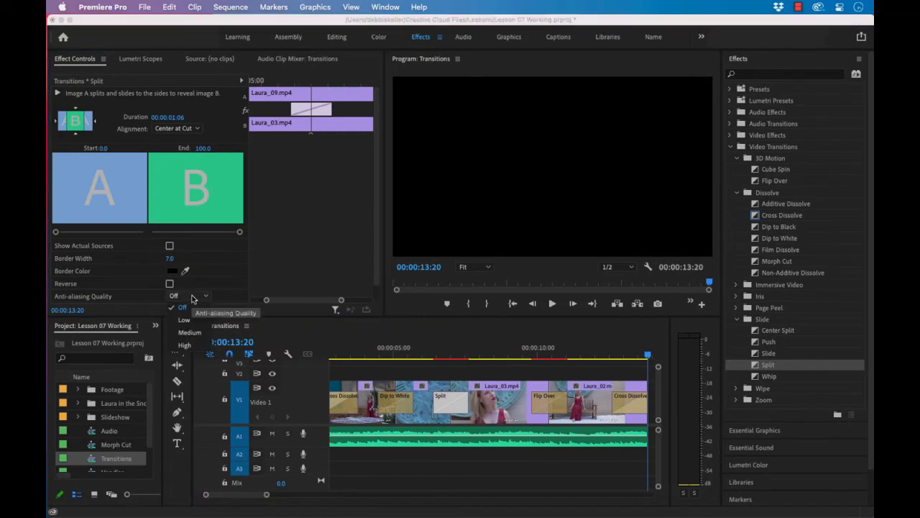
click(190, 332)
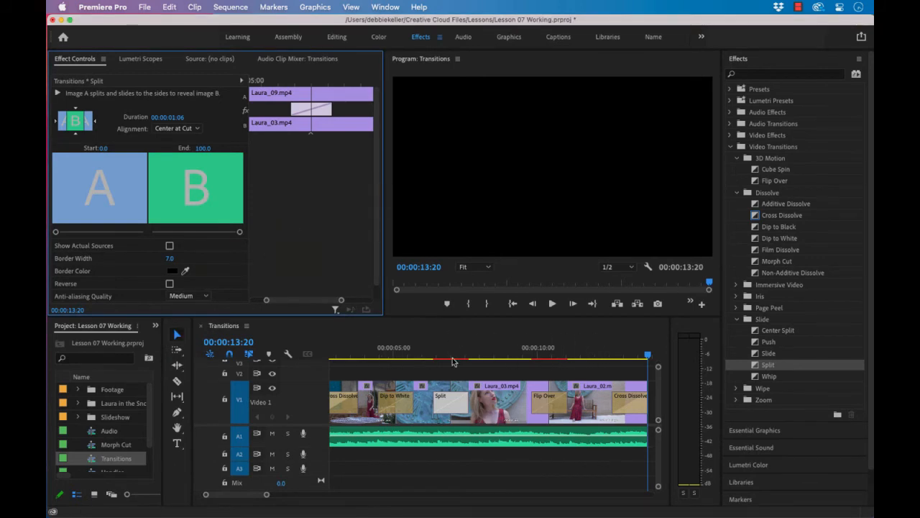
Step: Preview the Split transition, and render the sequence's effects to play the rendered result
click(451, 357)
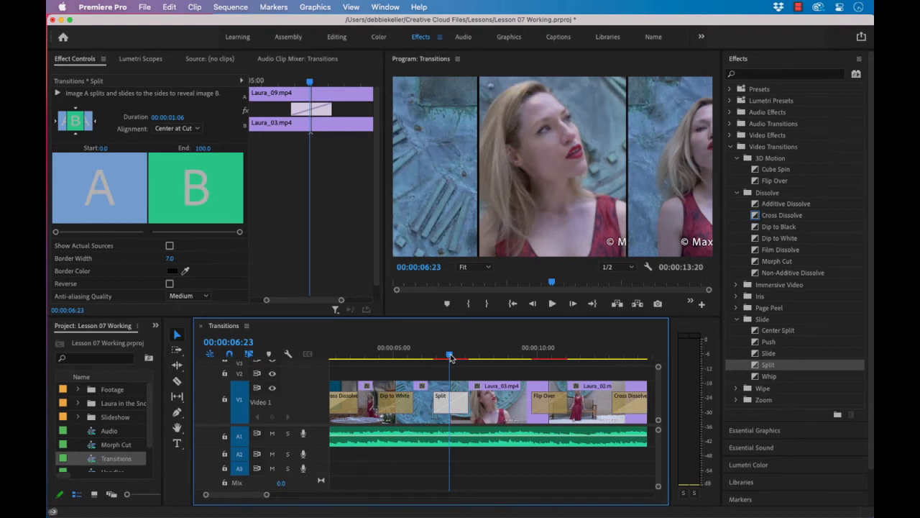
drag(451, 358, 426, 357)
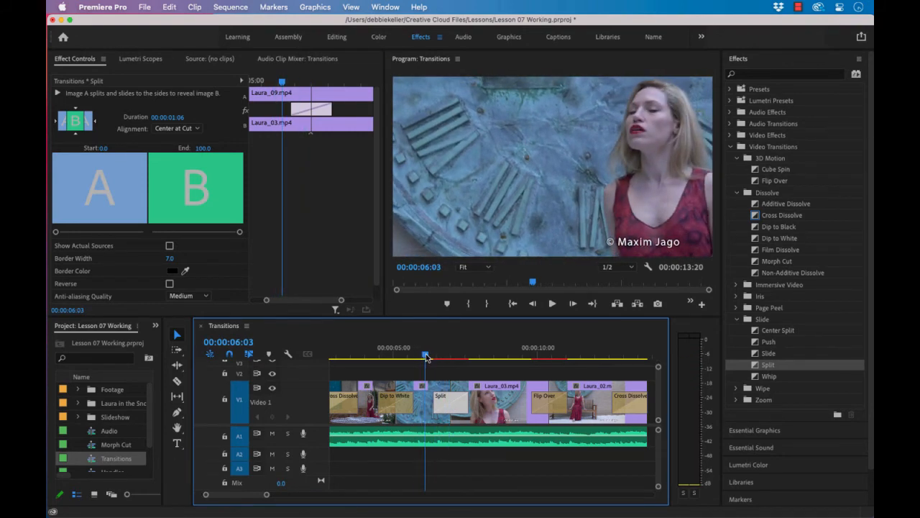
key(space)
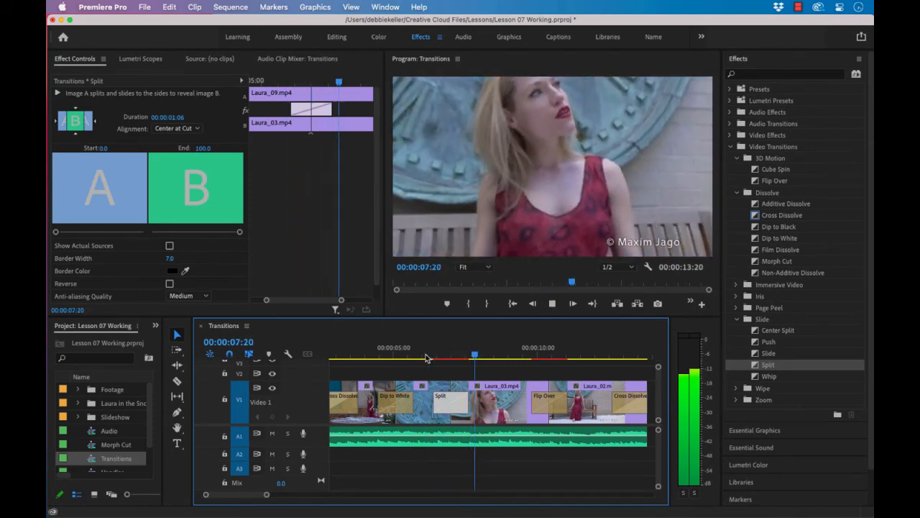
key(space)
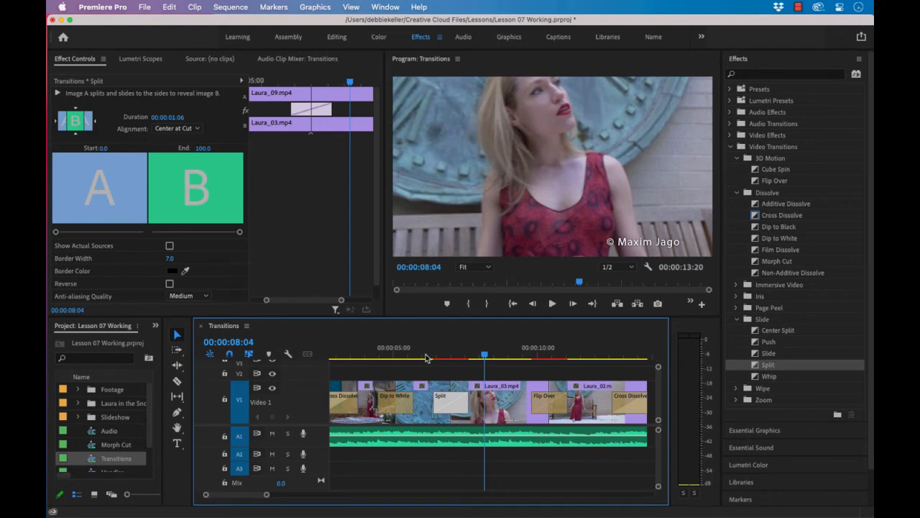
key(Return)
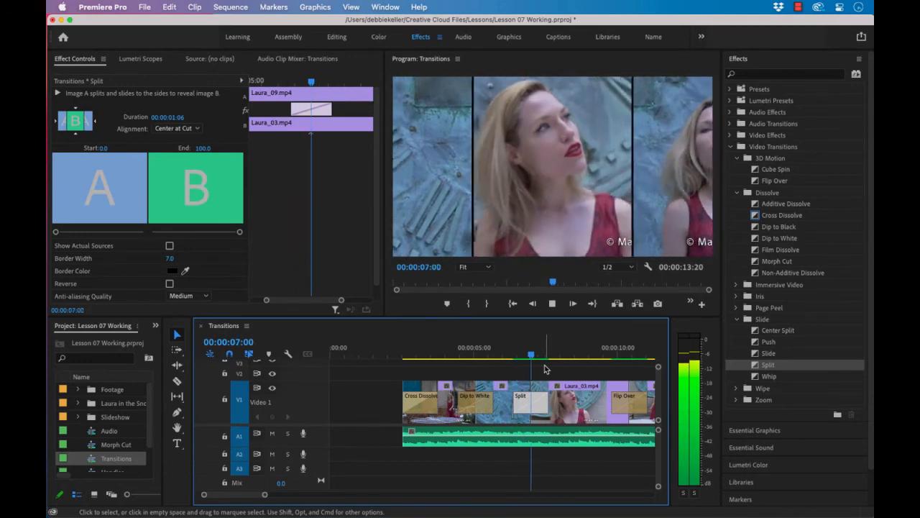
key(space)
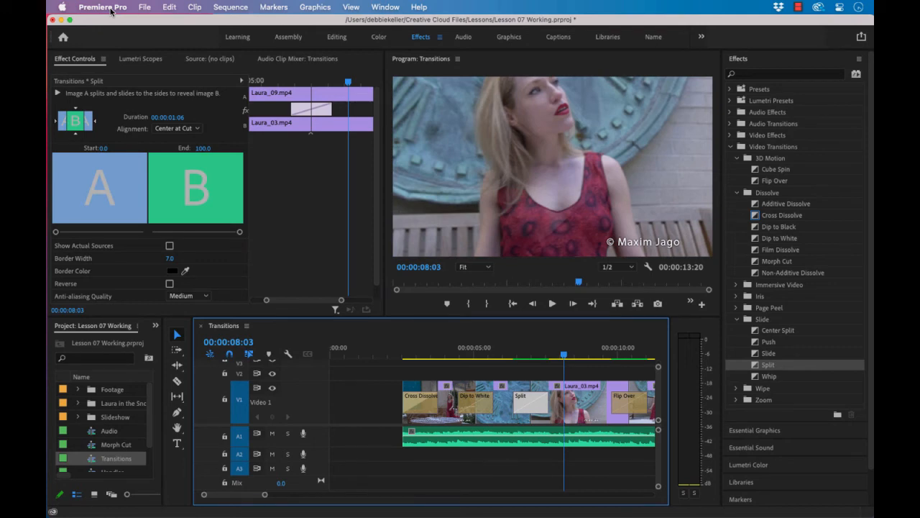
Step: Change the unit of the video transition default duration to Seconds in the Timeline preferences and save the preferences
click(110, 10)
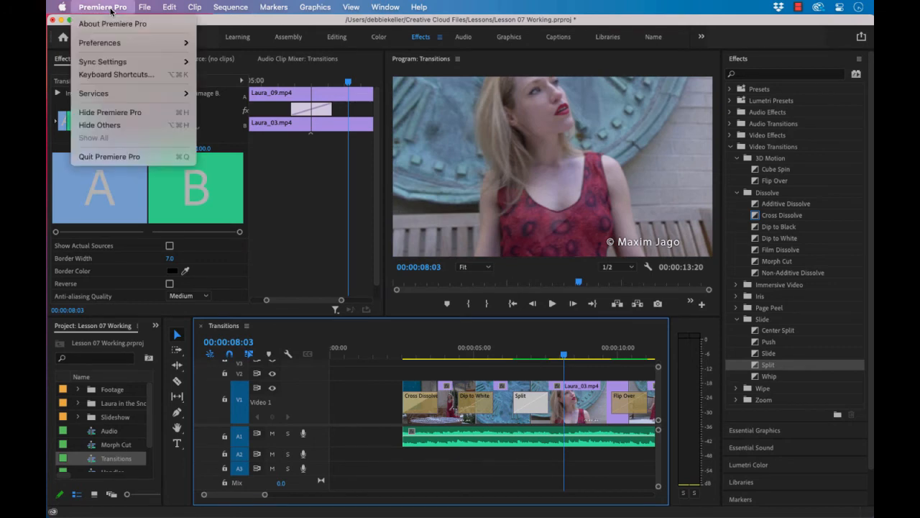
mouse_move(121, 42)
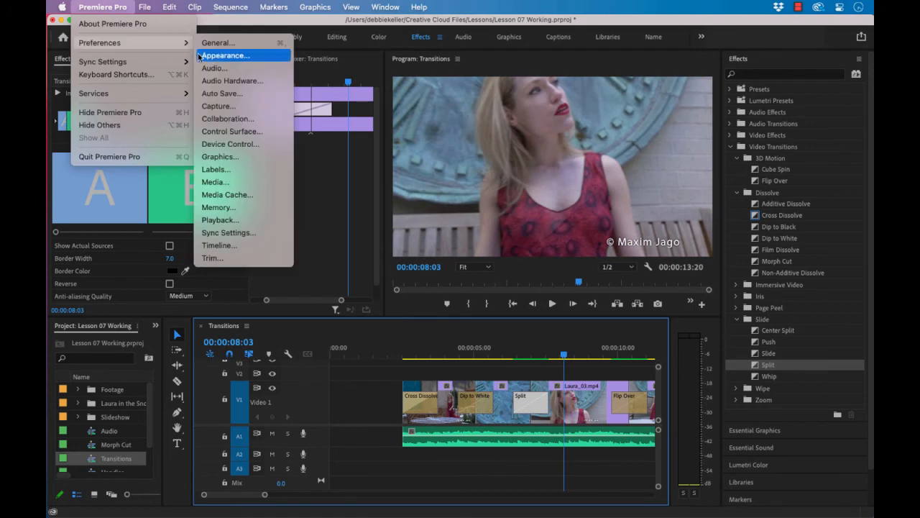
click(224, 245)
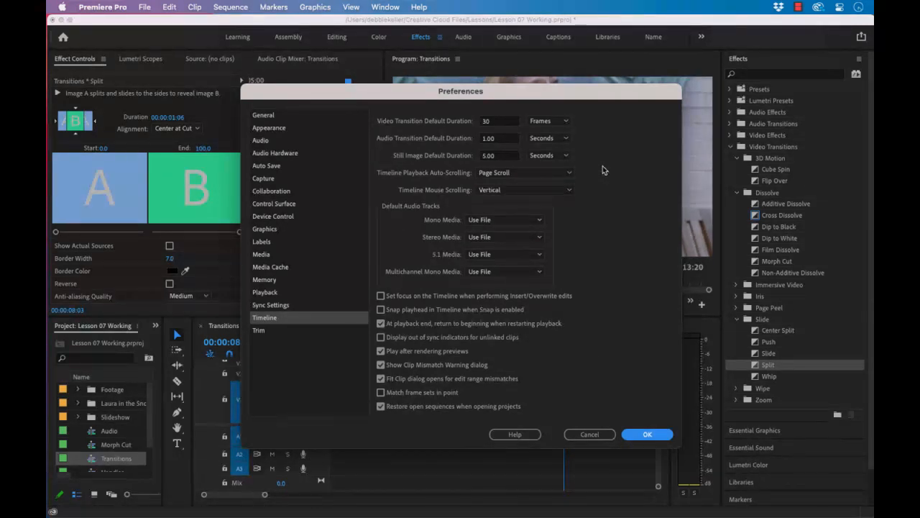
click(566, 136)
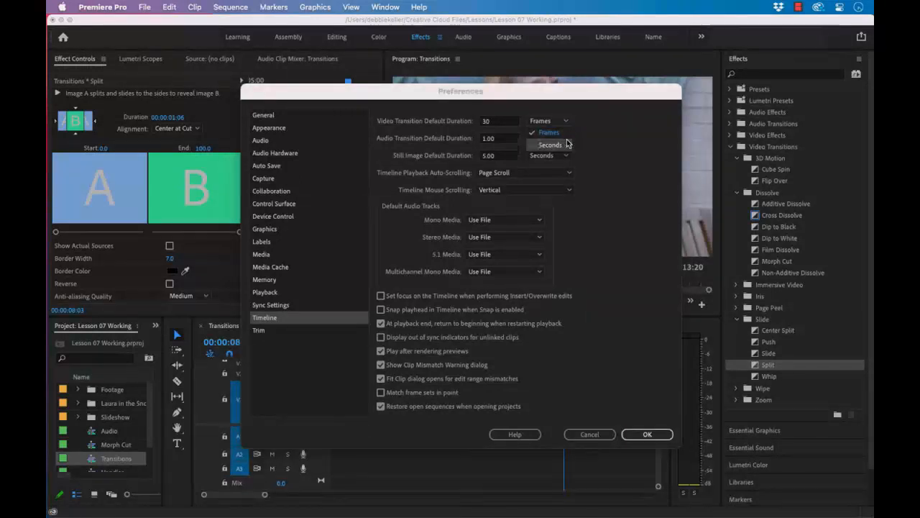
click(550, 144)
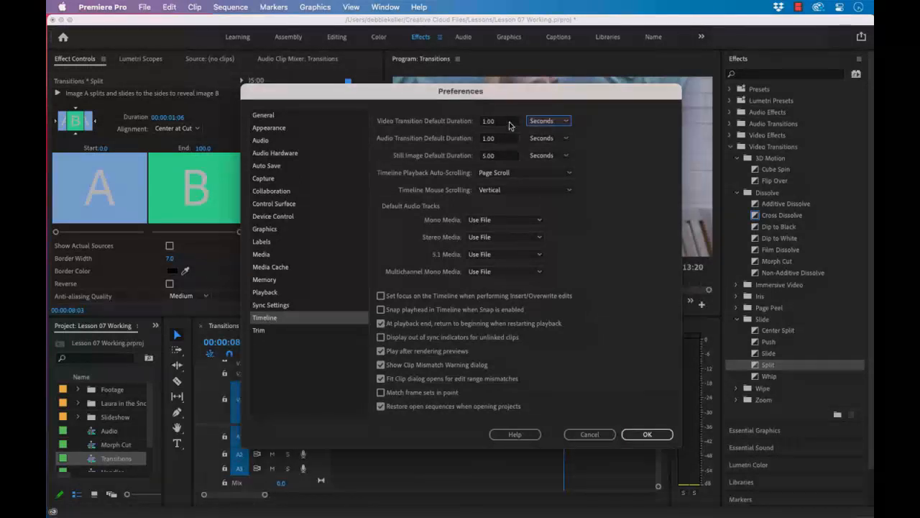
click(647, 435)
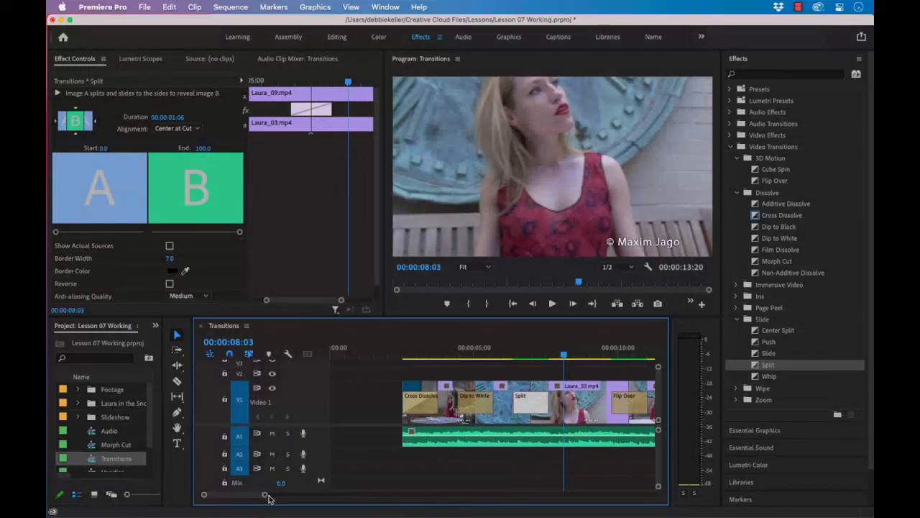
scroll(255, 497, right, 4)
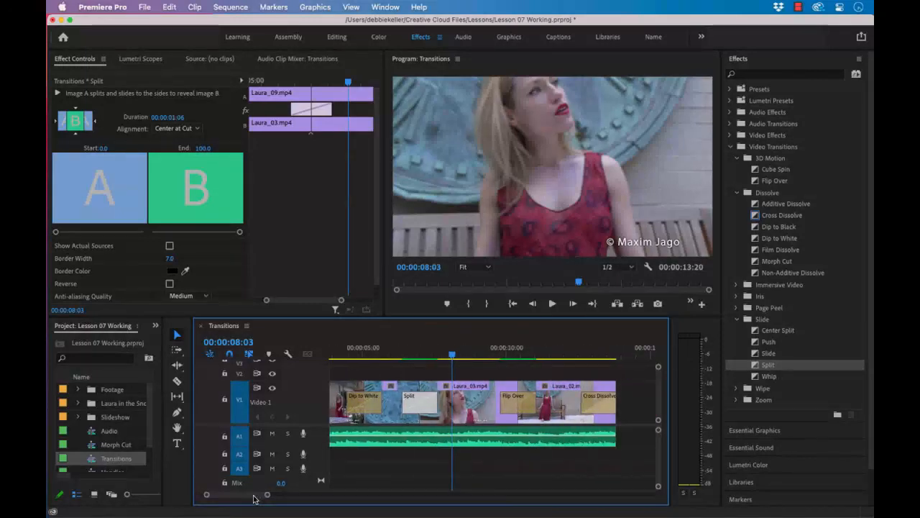
scroll(253, 499, left, 3)
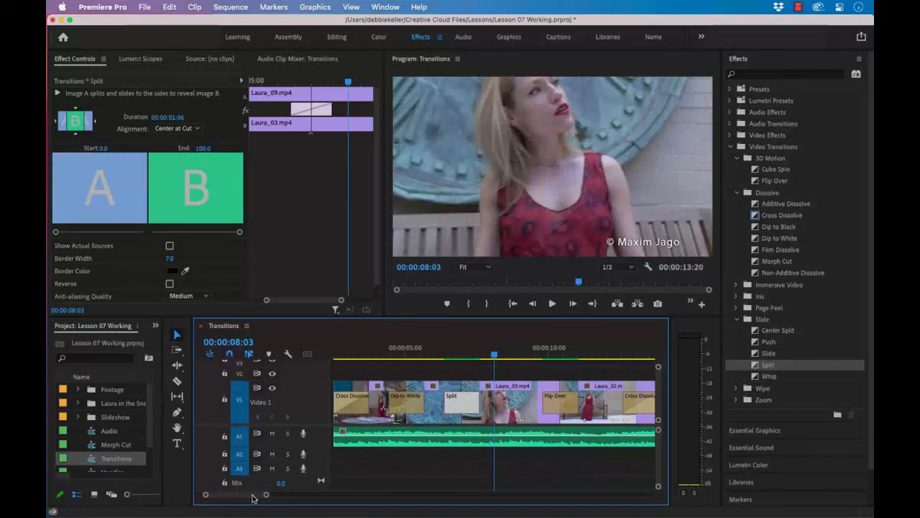
click(797, 8)
click(790, 23)
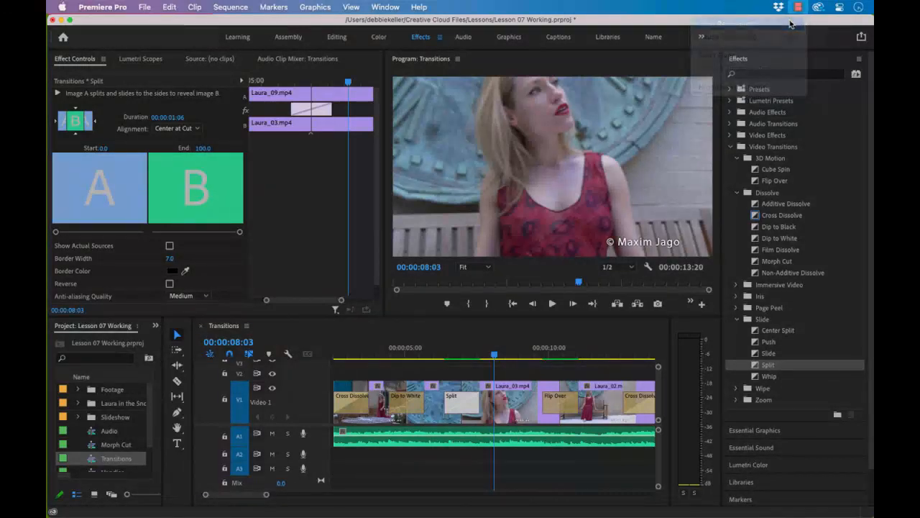